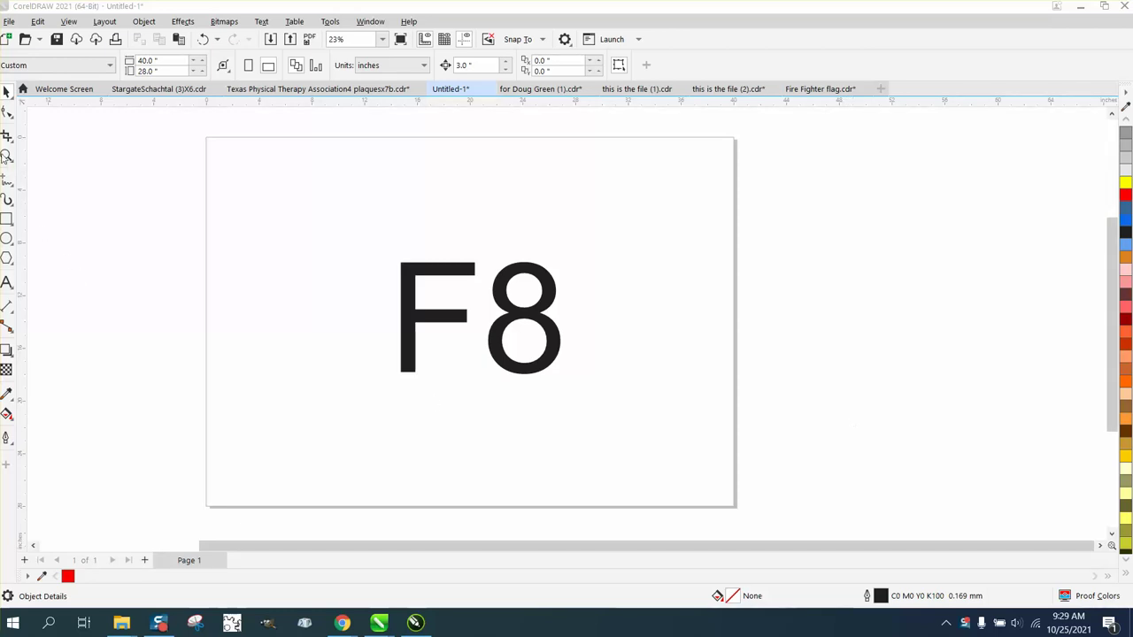
# Marquee-zoom around the F8 text to enlarge it from 23% to 47%
pyautogui.moveTo(315, 193); pyautogui.dragTo(699, 409)
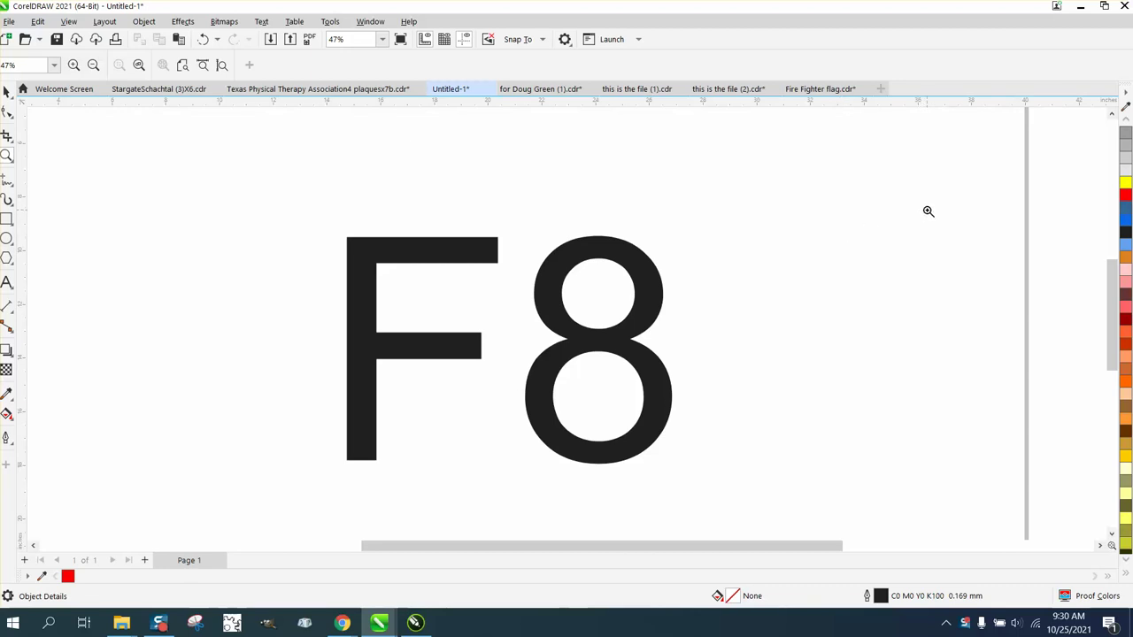
# Scroll the colour palette up to black and the greys, then return to the Pick tool
pyautogui.click(1125, 121)
pyautogui.click(1126, 122)
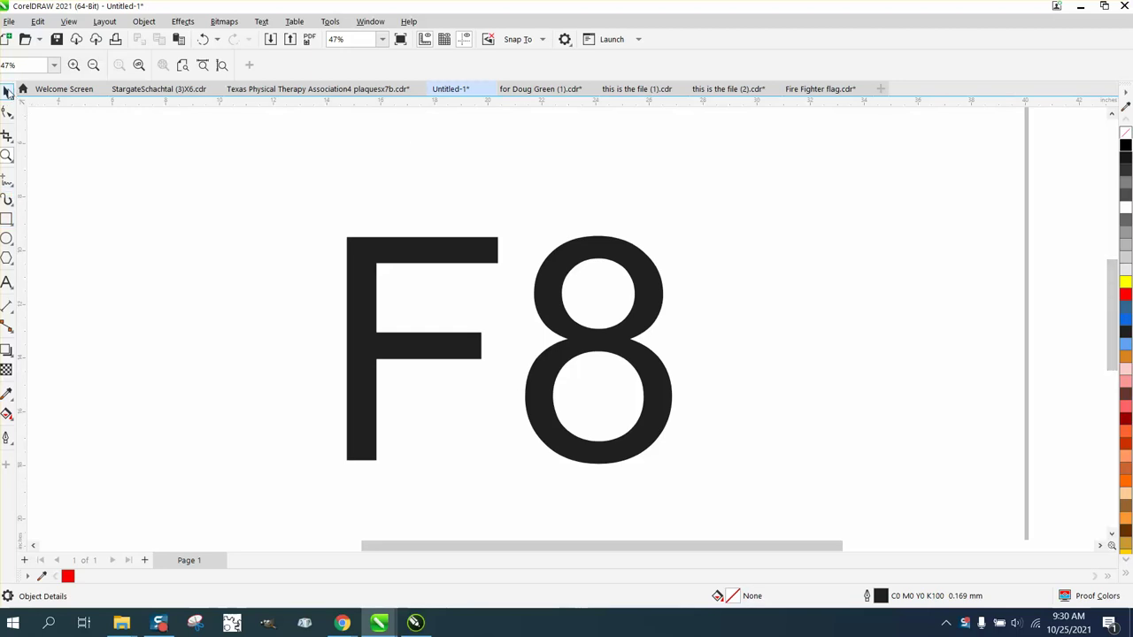
pyautogui.click(7, 91)
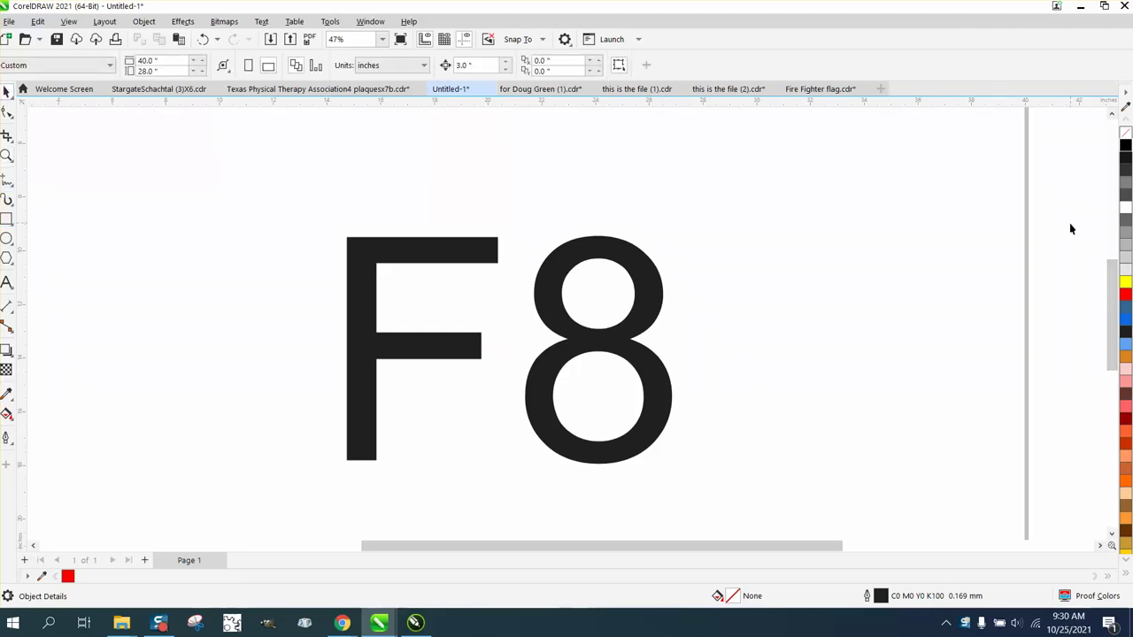
# Scroll the RGB palette through greens, cyans, blues and purples, then open its options list
pyautogui.click(1126, 561)
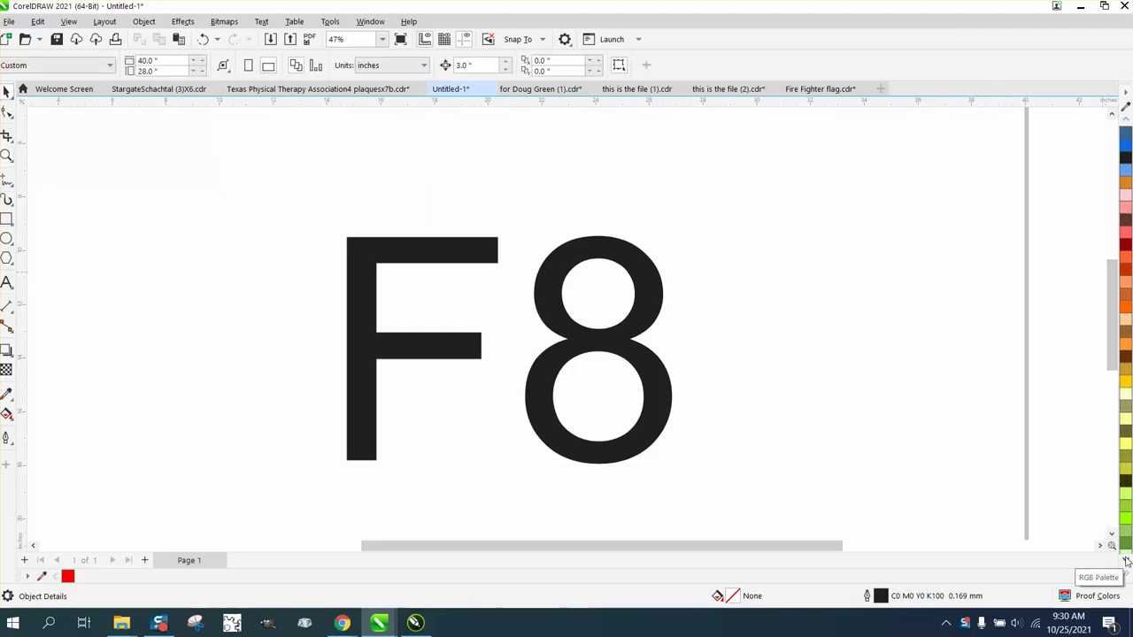
pyautogui.moveTo(1126, 561); pyautogui.dragTo(1128, 562)
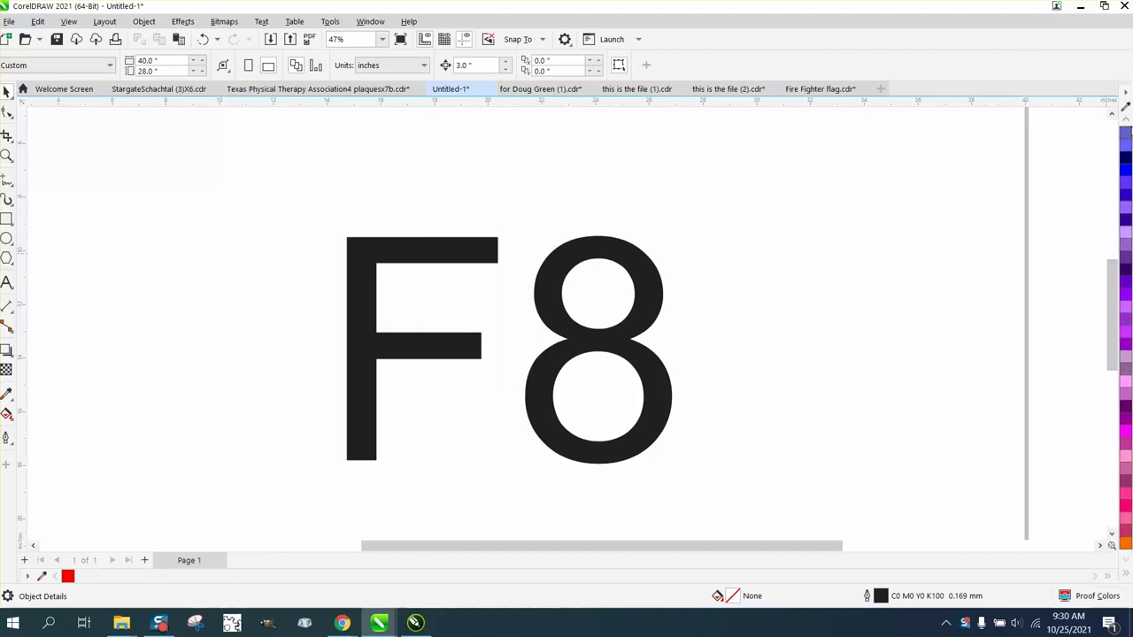
pyautogui.moveTo(1126, 123); pyautogui.dragTo(1126, 124)
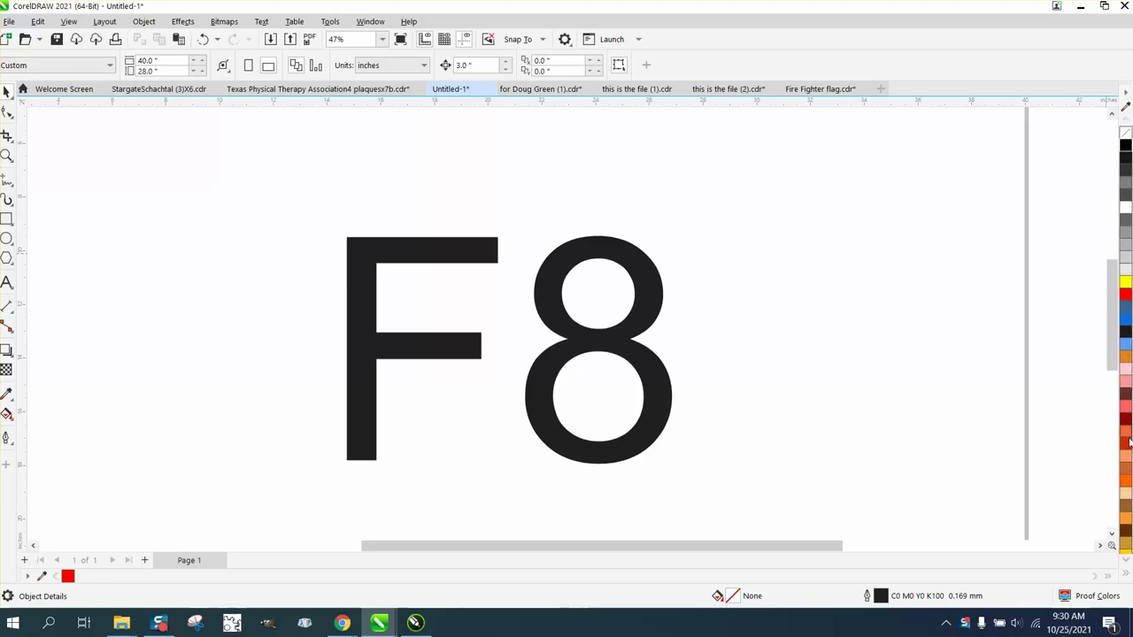
pyautogui.moveTo(1126, 563); pyautogui.dragTo(1127, 544)
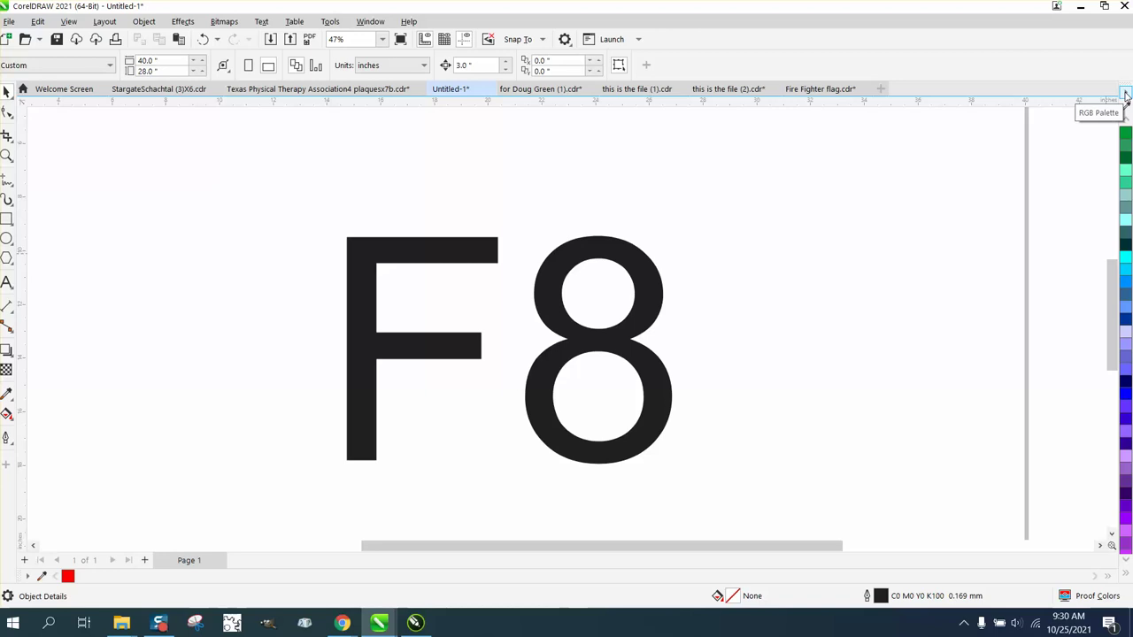
pyautogui.click(1126, 94)
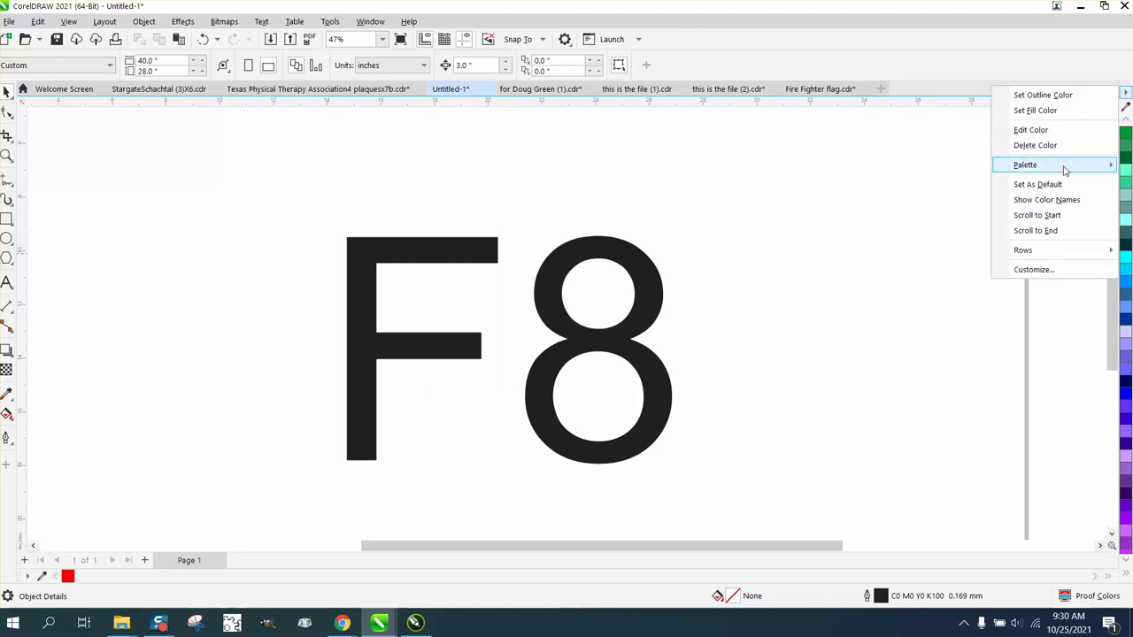
# Choose Scroll to Start, putting black and the greys at the palette's top
pyautogui.click(1050, 218)
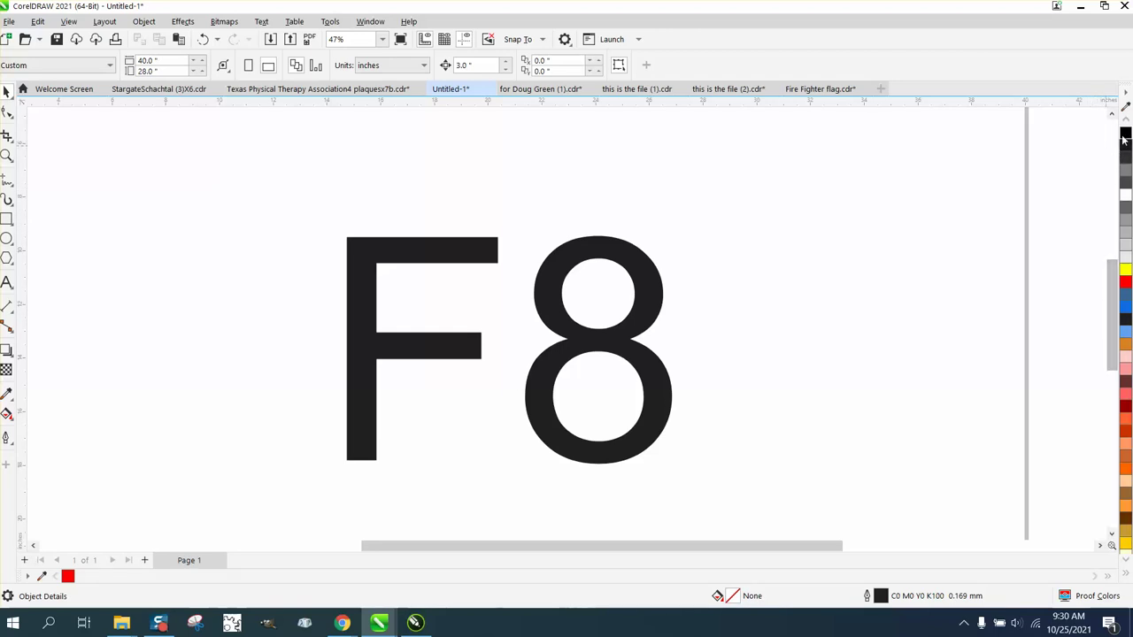
pyautogui.click(1127, 120)
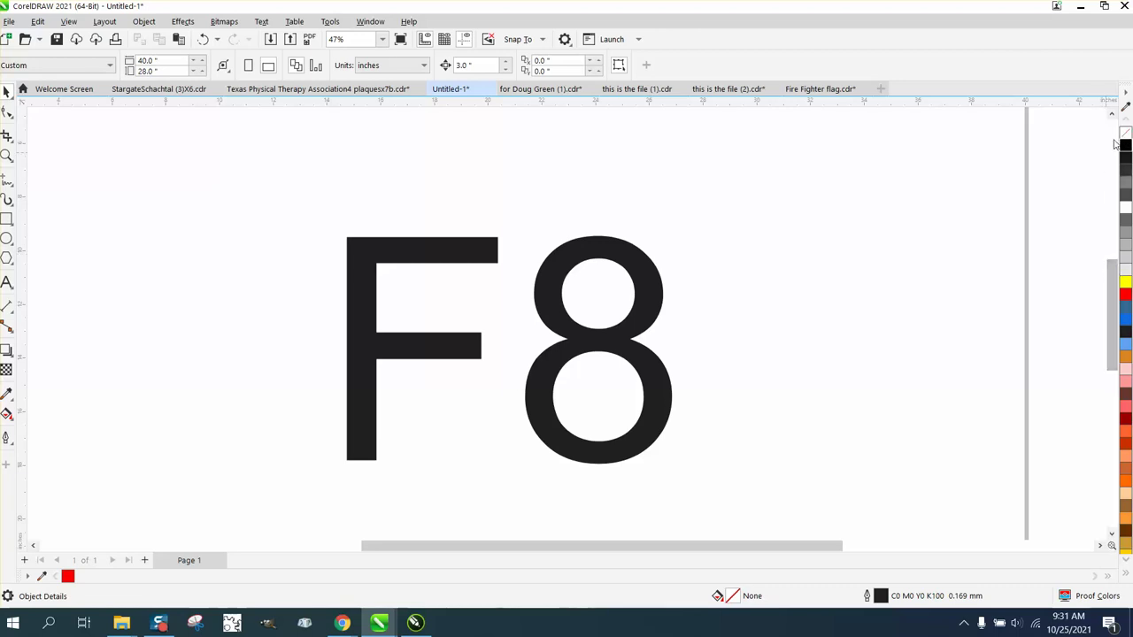
# Marquee-zoom closer around the F8 text to 69%, then return to the Pick tool
pyautogui.click(6, 156)
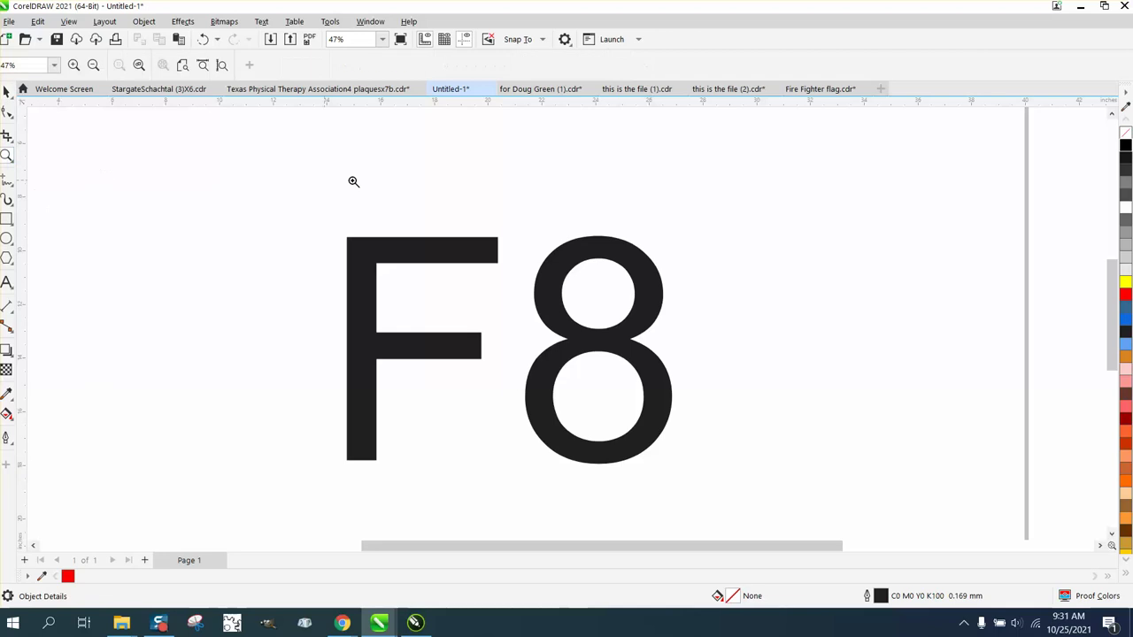
pyautogui.moveTo(326, 200); pyautogui.dragTo(783, 487)
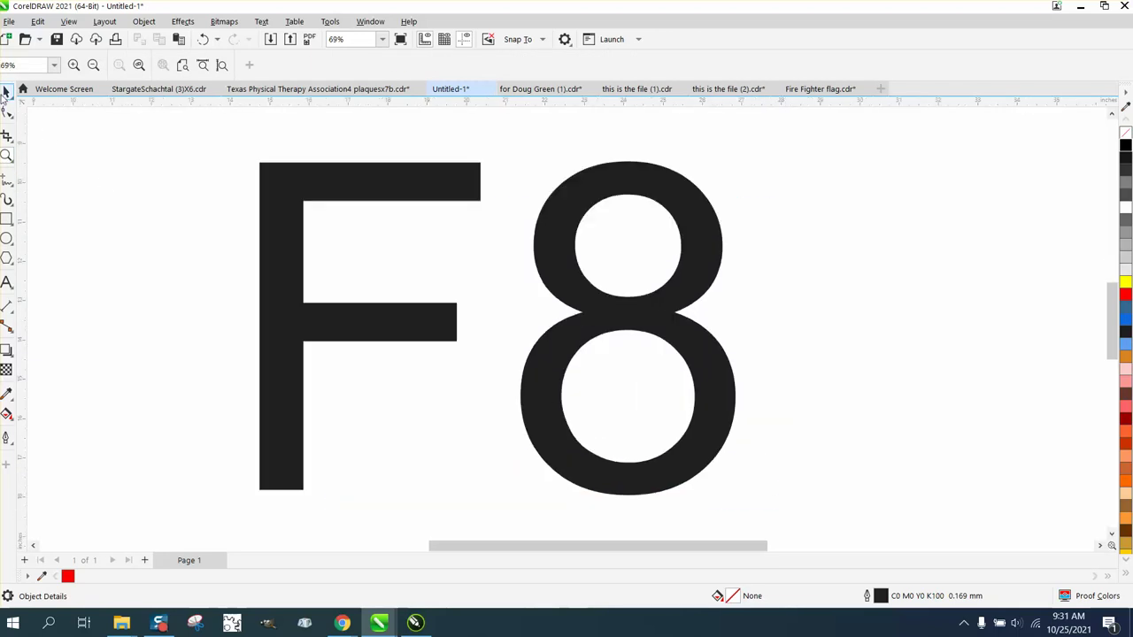
pyautogui.click(6, 91)
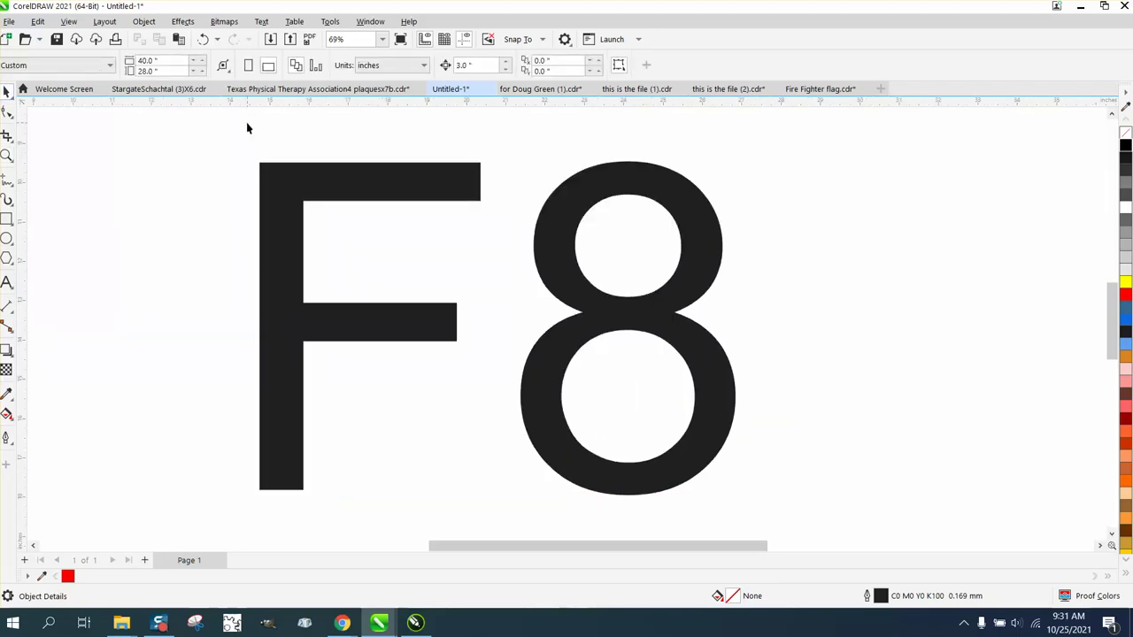